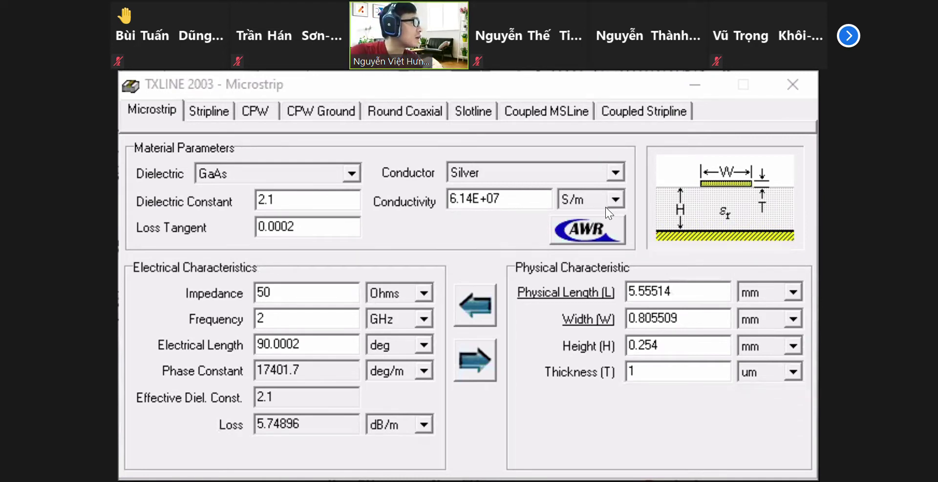
# Switch to the round coaxial line calculator and synthesize its physical dimensions from the 50 ohm, 2 GHz electrical settings.
pyautogui.click(340, 201)
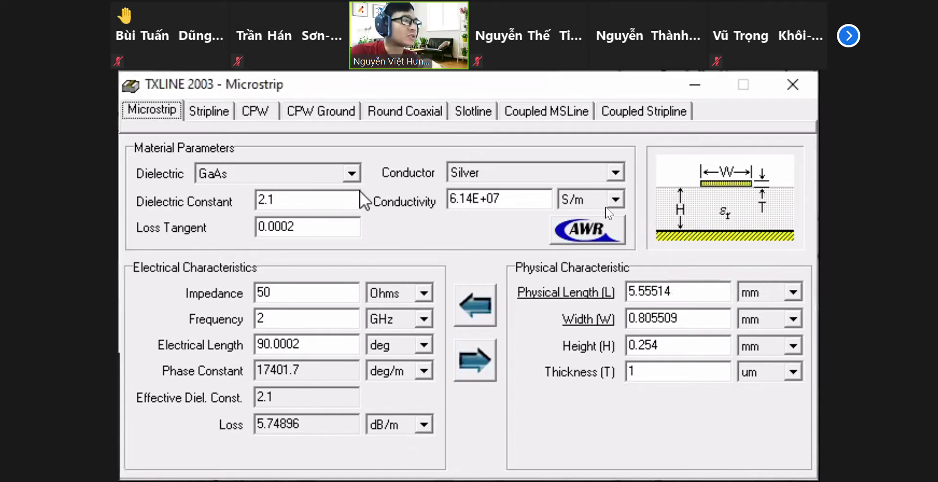
pyautogui.click(404, 112)
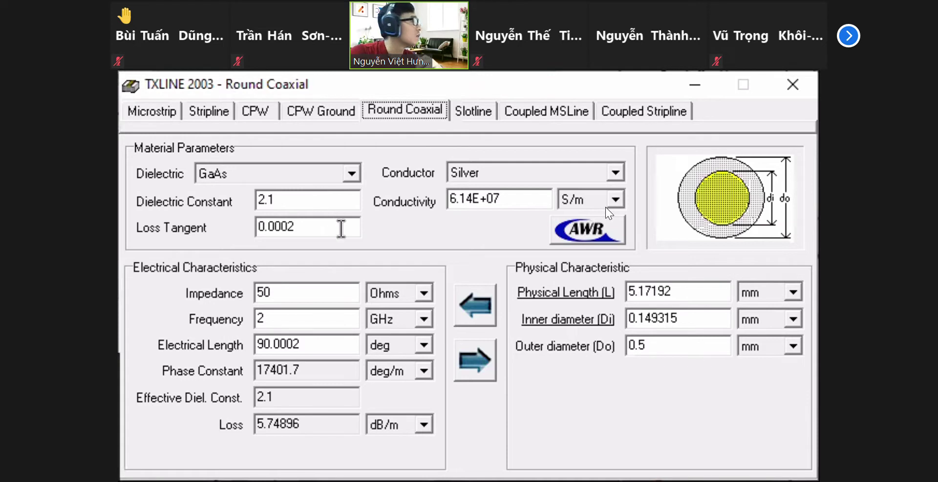
pyautogui.click(317, 227)
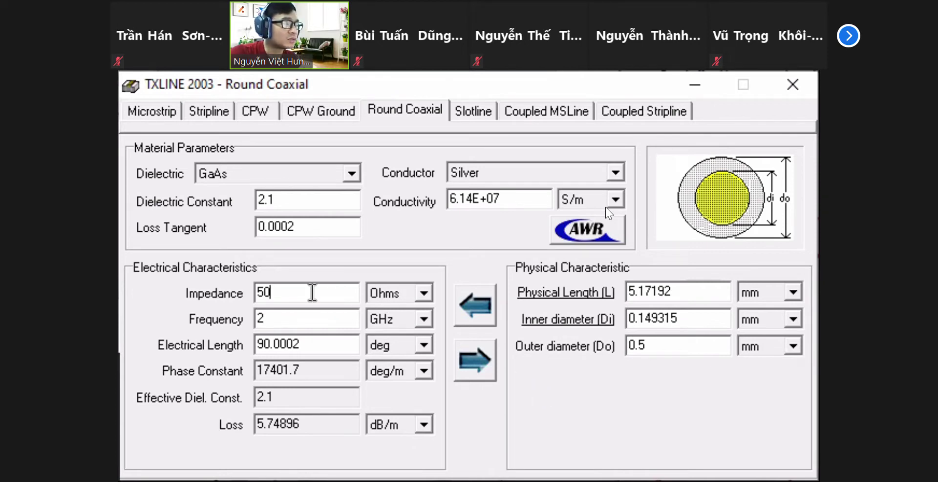
pyautogui.click(486, 362)
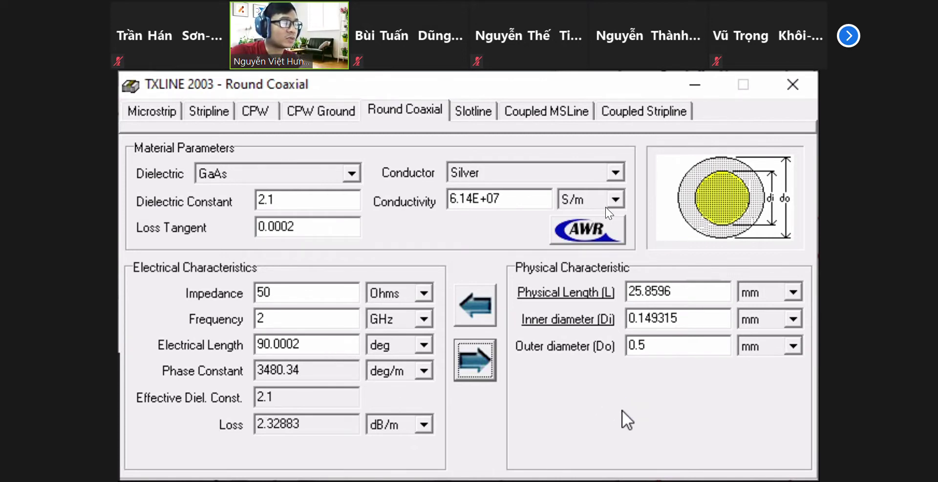
# Set the coaxial line's outer diameter to 2 mm and calculate its electrical characteristics.
pyautogui.click(695, 295)
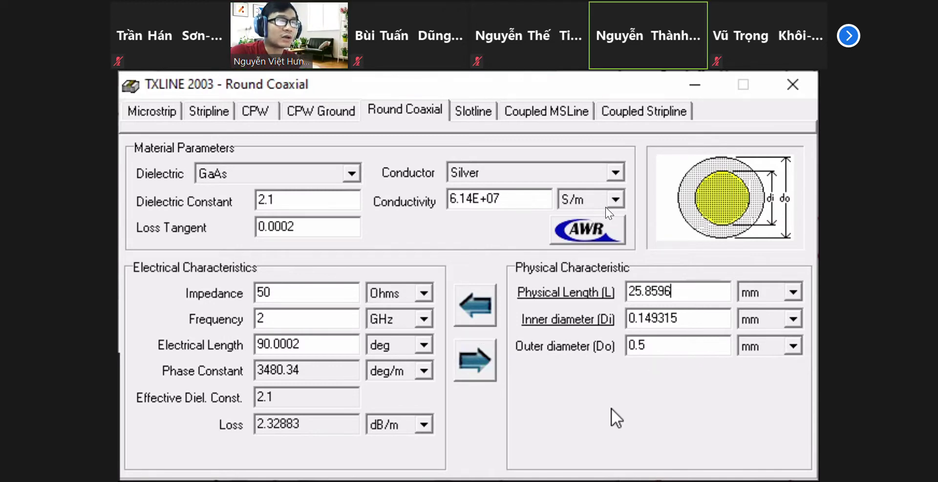
pyautogui.click(673, 347)
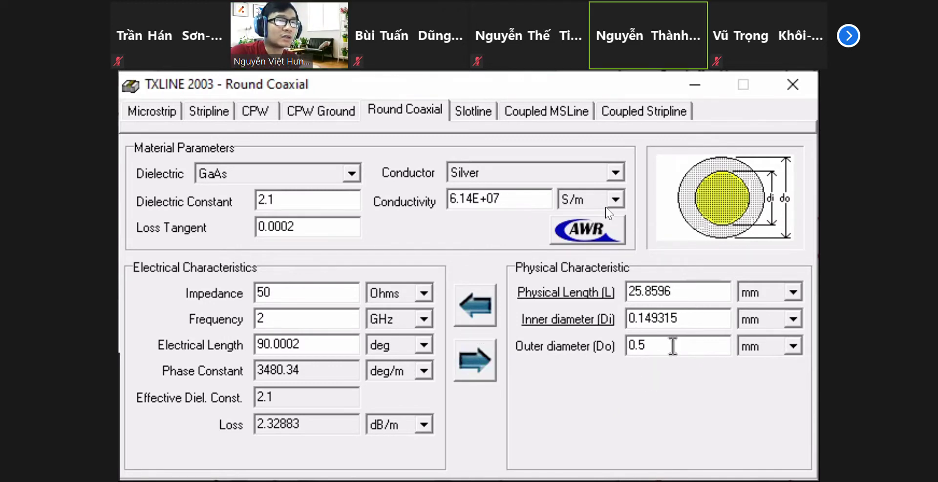
pyautogui.press('BackSpace')
pyautogui.press('BackSpace')
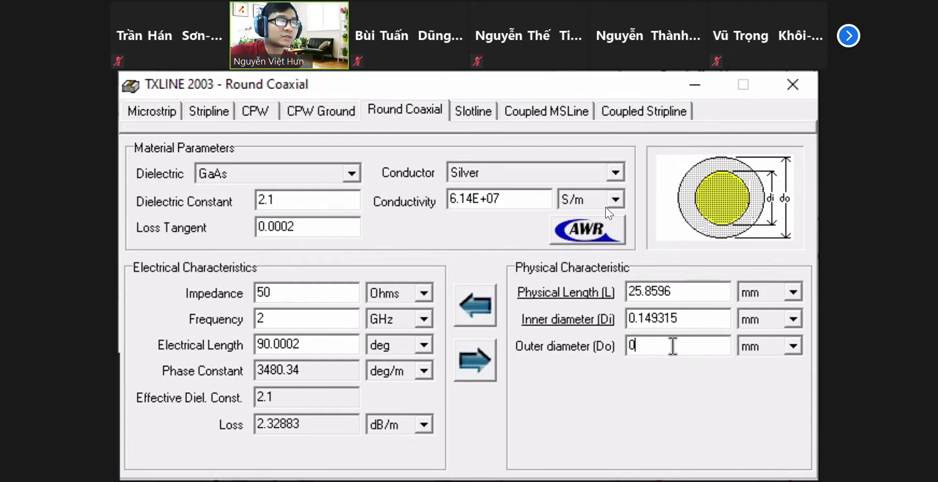
pyautogui.press('BackSpace')
pyautogui.write('2')
pyautogui.click(486, 304)
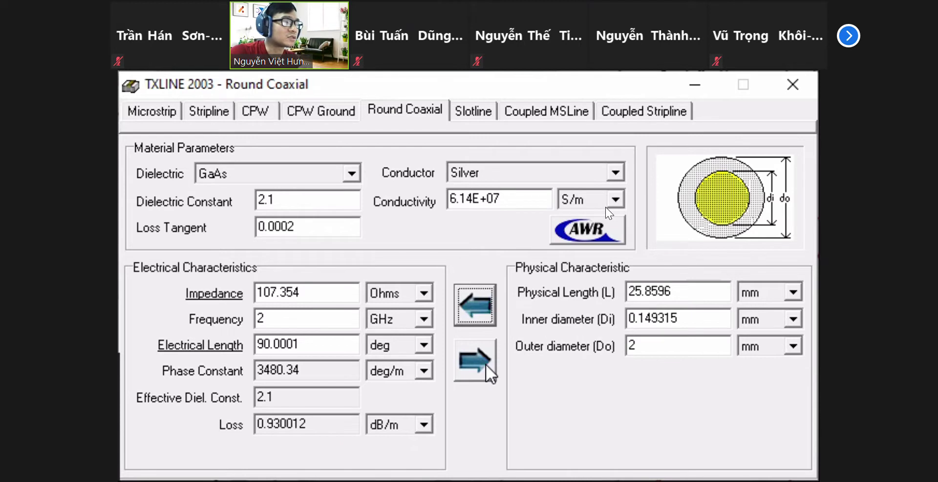
# Set the coaxial line's impedance to 50 ohms and synthesize the matching physical dimensions.
pyautogui.moveTo(302, 292); pyautogui.dragTo(143, 281)
pyautogui.write('50')
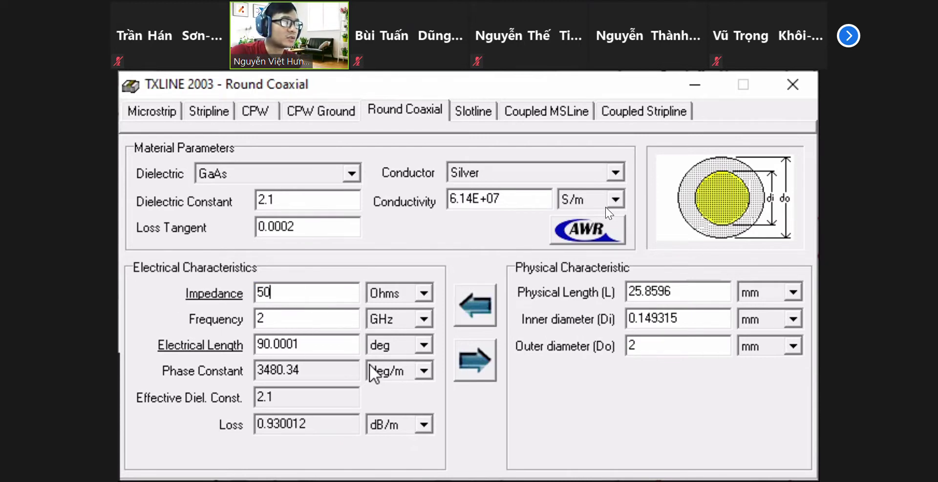
pyautogui.click(482, 369)
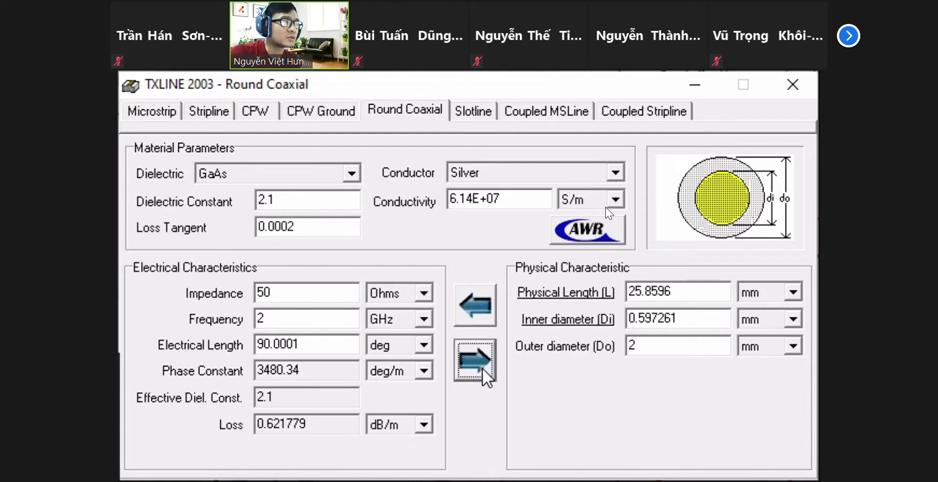
pyautogui.click(668, 347)
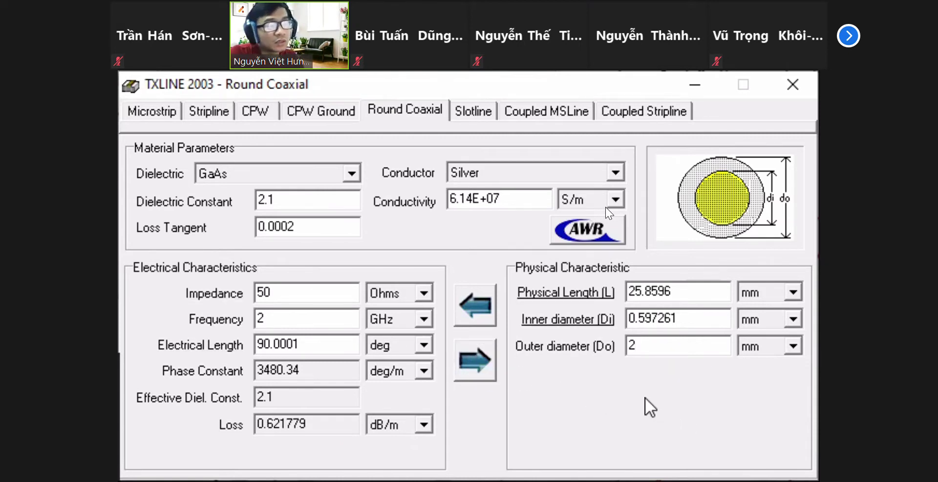
pyautogui.click(486, 368)
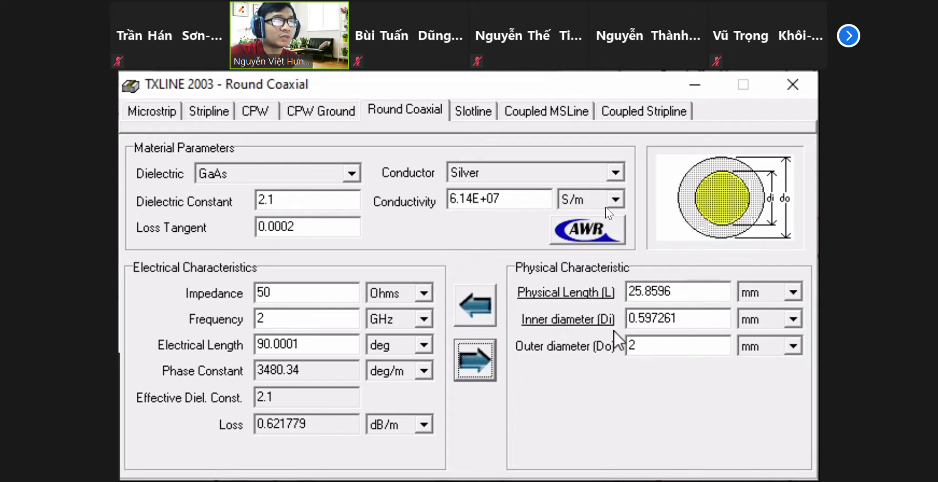
# Round the coaxial line's inner diameter to 0.6 mm and recalculate the electrical characteristics.
pyautogui.moveTo(679, 318); pyautogui.dragTo(642, 322)
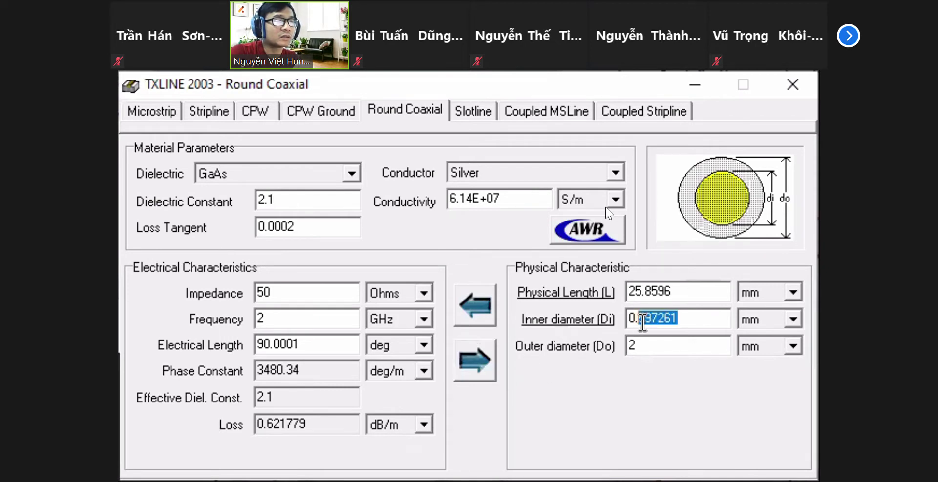
pyautogui.write('6')
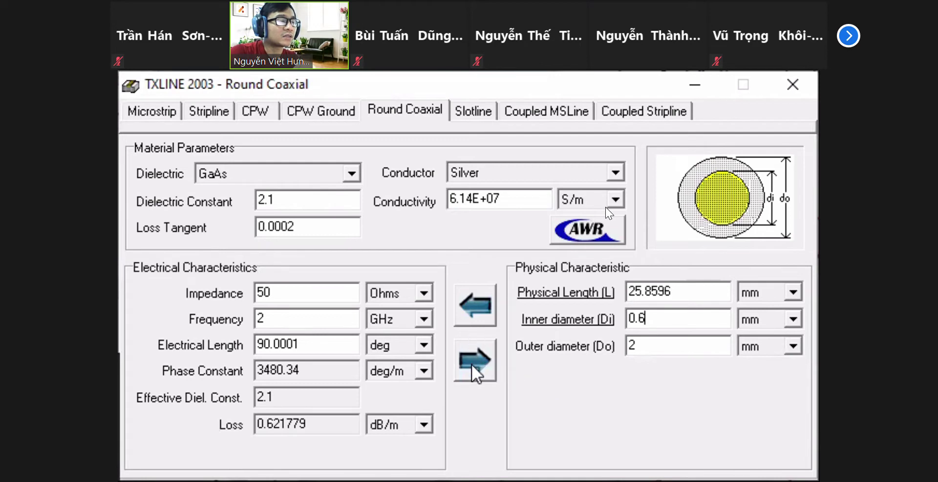
pyautogui.click(467, 310)
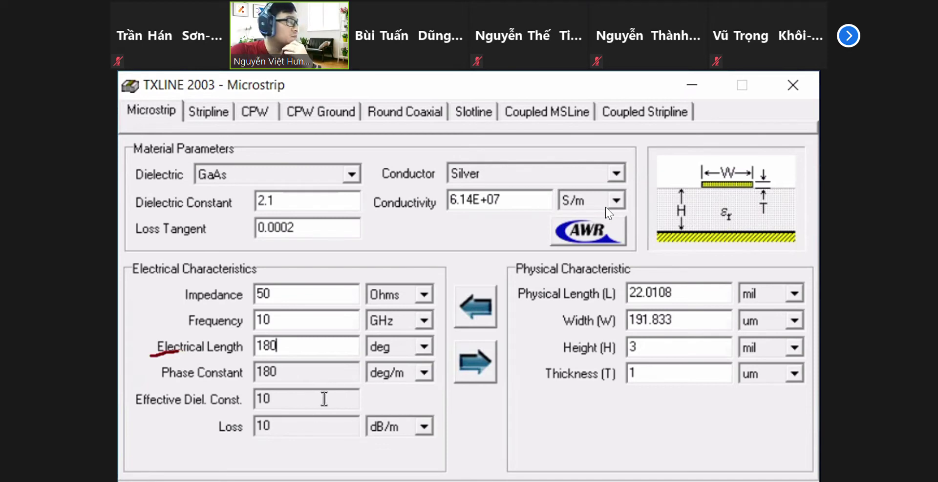
# Set the microstrip line's frequency to 2 GHz and its dielectric constant to 4.3.
pyautogui.click(296, 322)
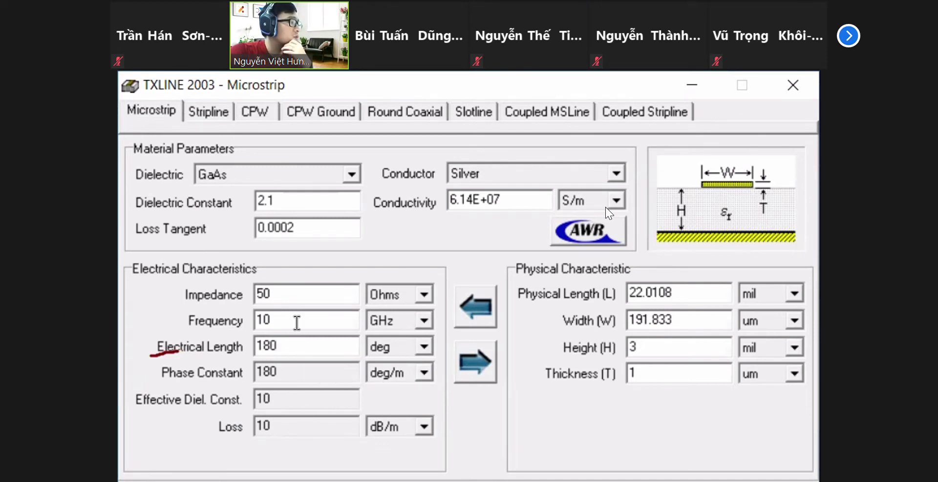
pyautogui.press('BackSpace')
pyautogui.press('BackSpace')
pyautogui.write('2')
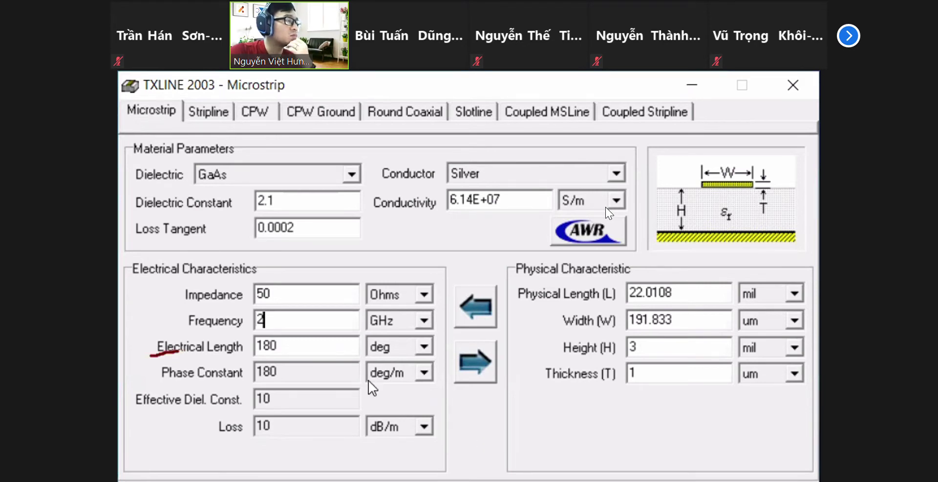
pyautogui.doubleClick(308, 201)
pyautogui.press('BackSpace')
pyautogui.write('4.3')
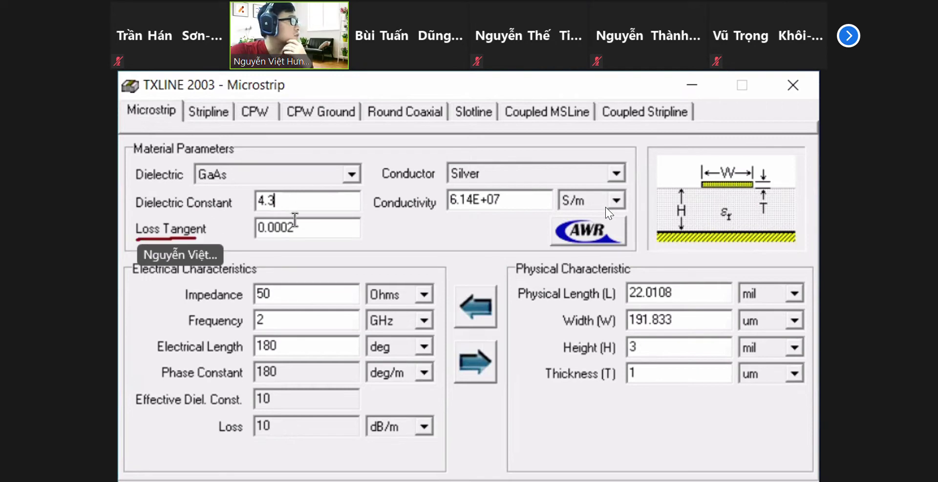
# Set the microstrip substrate's loss tangent to 0.25.
pyautogui.click(326, 234)
pyautogui.press('BackSpace')
pyautogui.press('BackSpace')
pyautogui.press('BackSpace')
pyautogui.press('BackSpace')
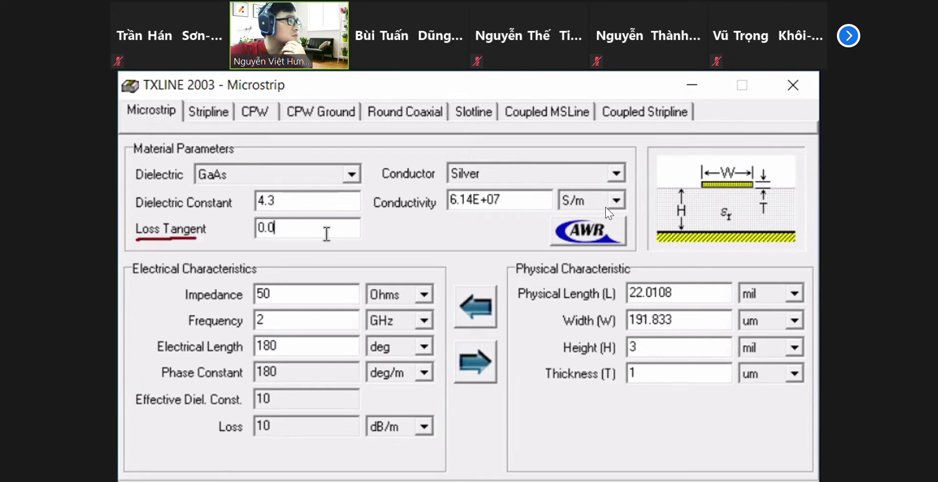
pyautogui.write('25')
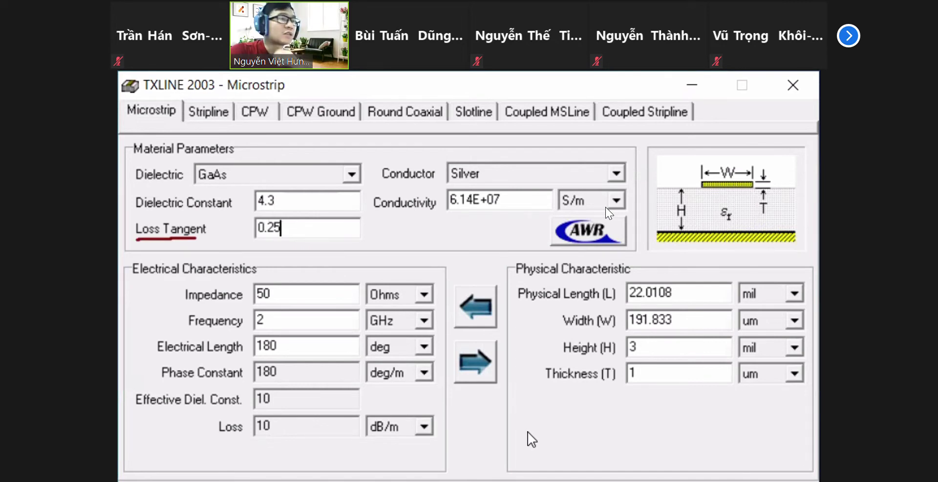
# Change the microstrip thickness unit to mm and set the thickness to 1.6 mm.
pyautogui.click(685, 372)
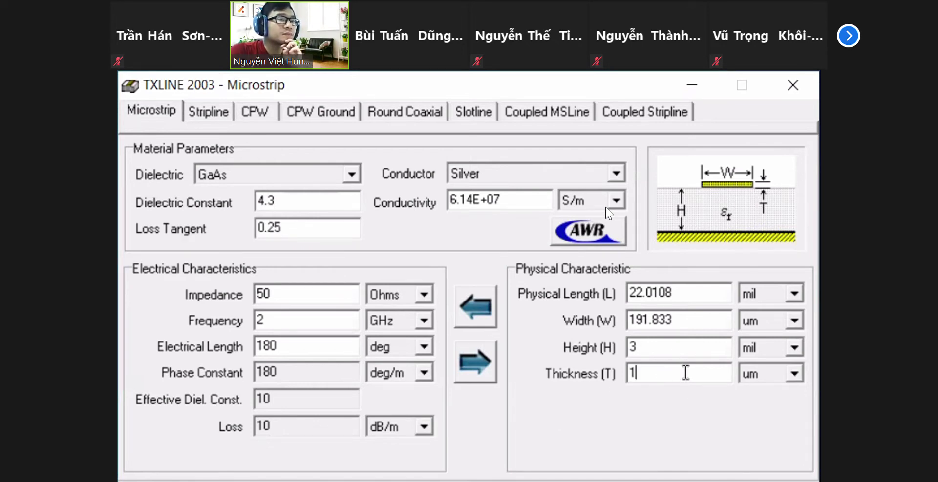
pyautogui.write('.6')
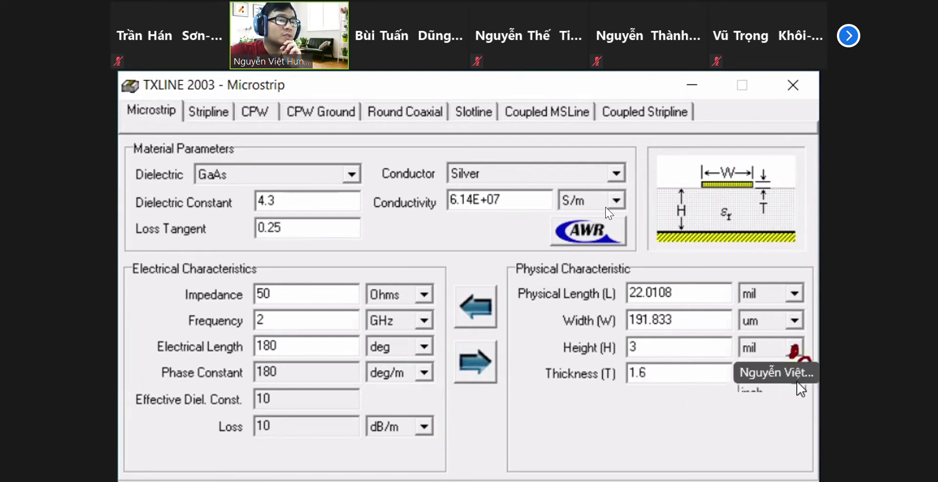
pyautogui.click(771, 406)
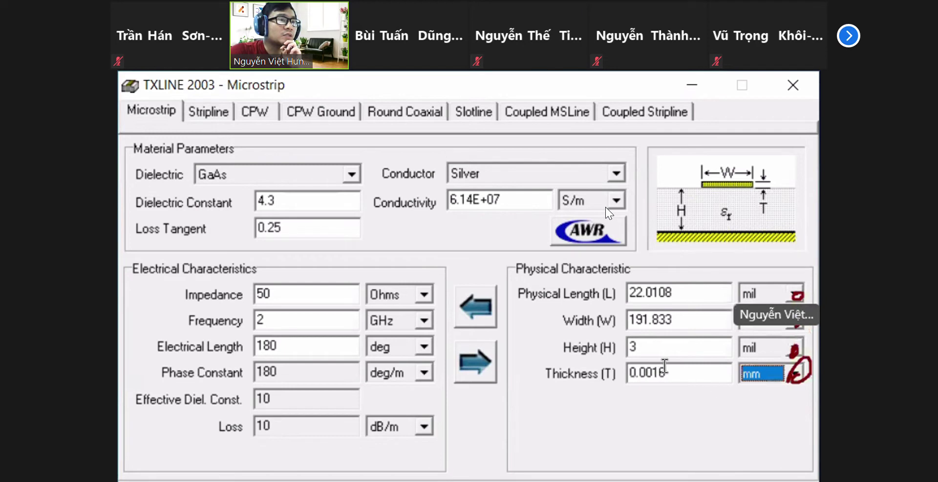
pyautogui.click(652, 373)
pyautogui.press('BackSpace')
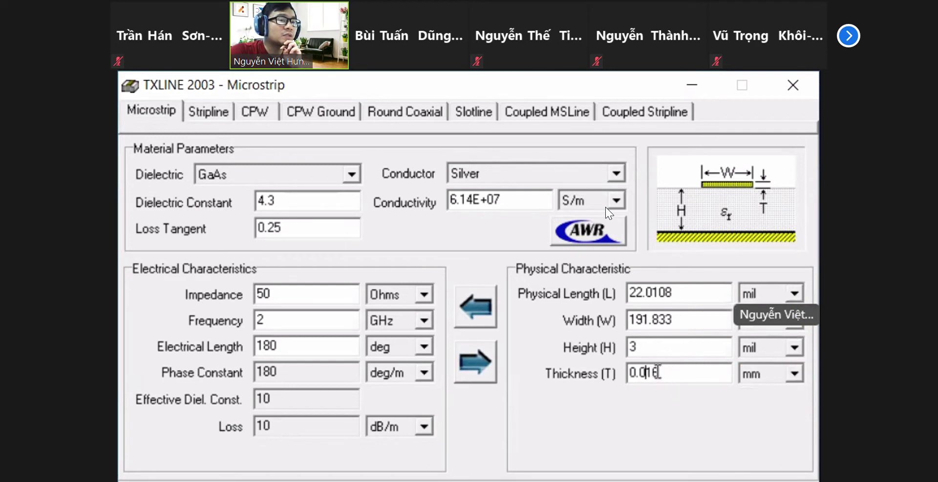
pyautogui.press('BackSpace')
pyautogui.press('BackSpace')
pyautogui.press('BackSpace')
pyautogui.press('Right')
pyautogui.write('.')
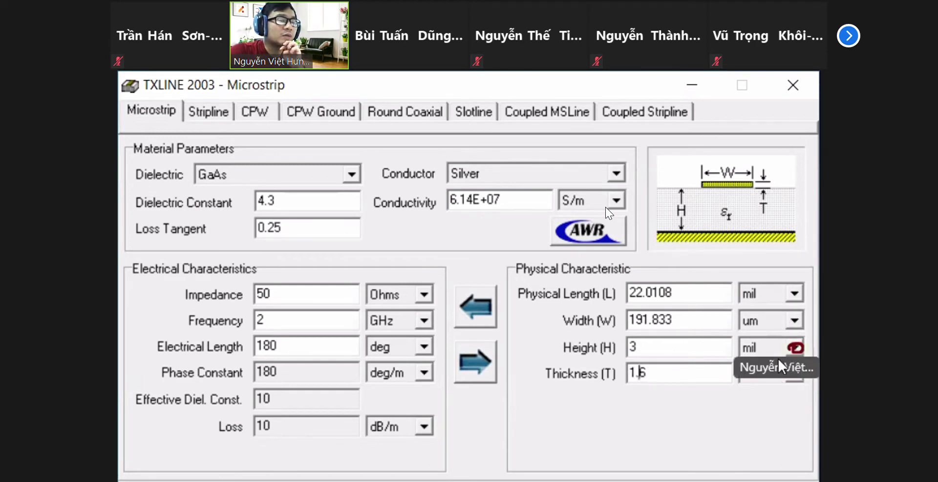
# Convert the microstrip's height, width and physical length to mm and synthesize its physical dimensions.
pyautogui.click(794, 347)
pyautogui.click(783, 381)
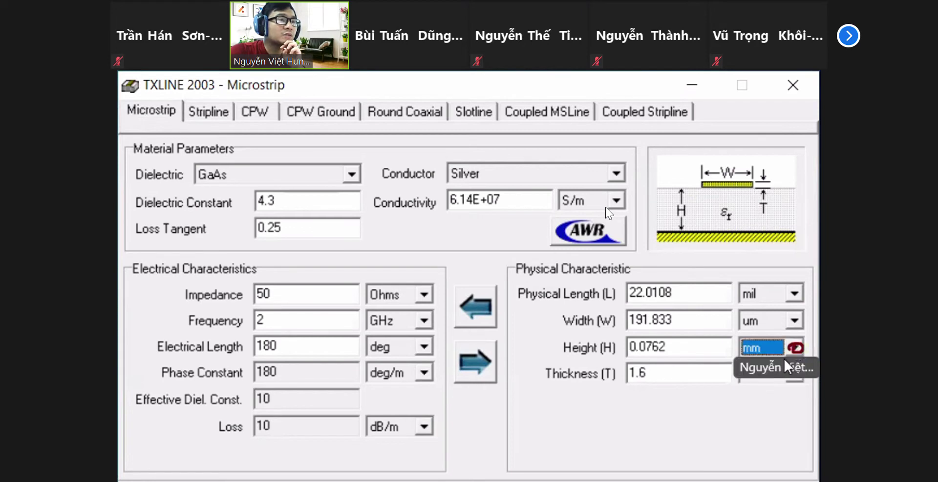
pyautogui.click(794, 321)
pyautogui.click(781, 353)
pyautogui.click(794, 293)
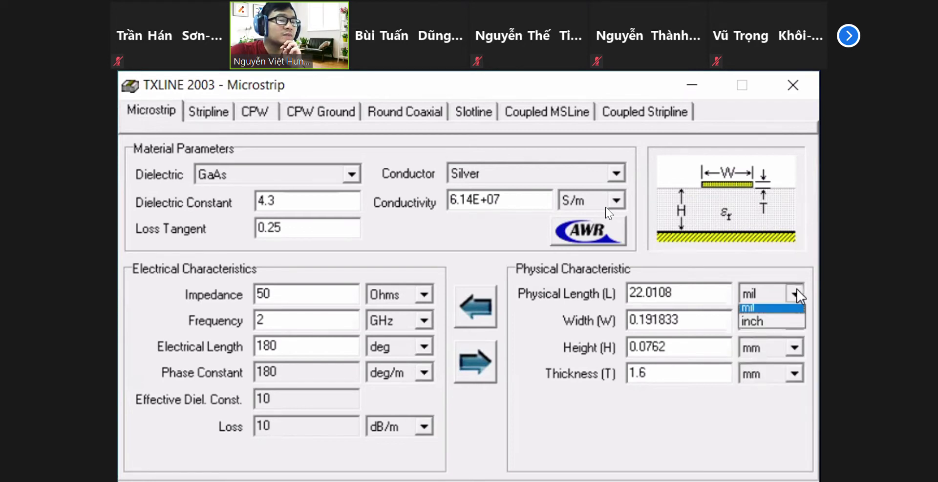
pyautogui.click(790, 325)
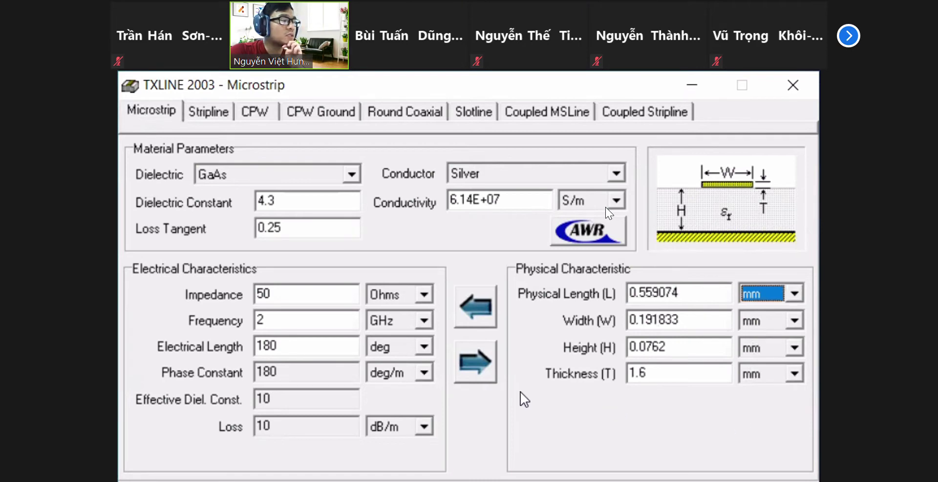
pyautogui.click(474, 363)
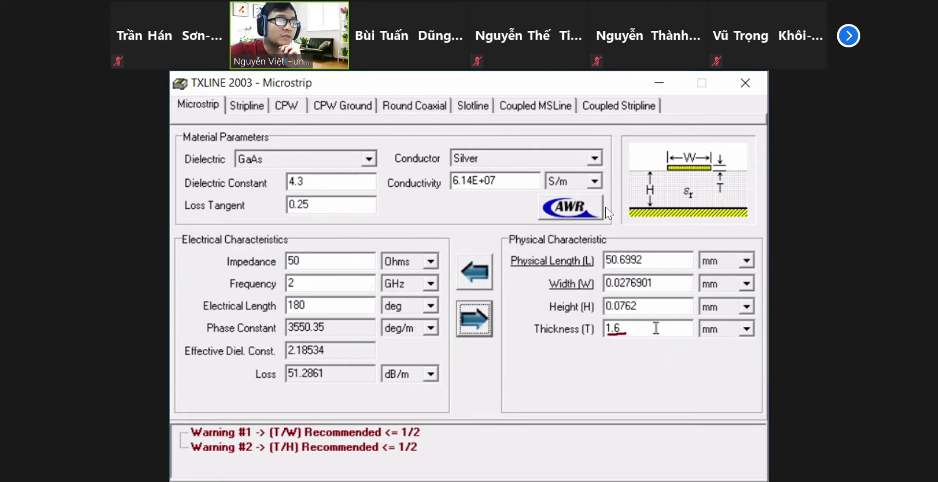
# Set the microstrip conductor thickness to 0.03 mm and recalculate the line's length and width.
pyautogui.click(656, 328)
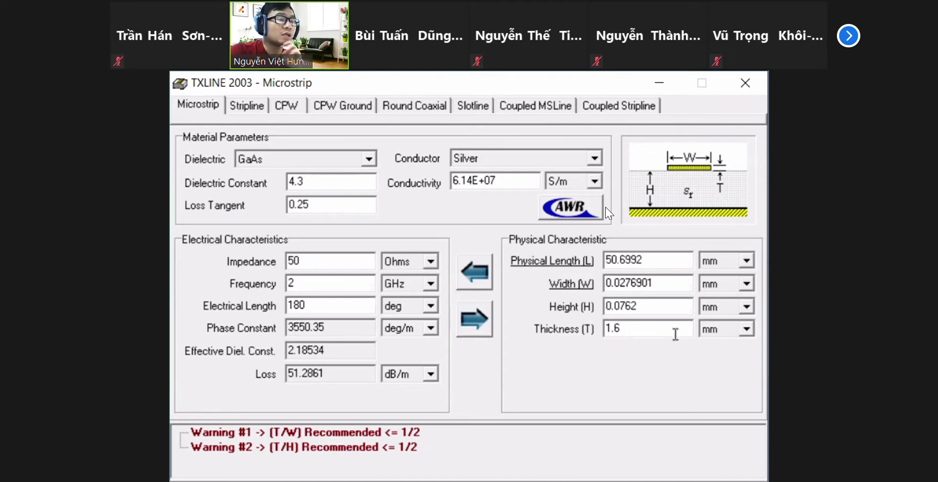
pyautogui.press('BackSpace')
pyautogui.press('BackSpace')
pyautogui.press('BackSpace')
pyautogui.write('0')
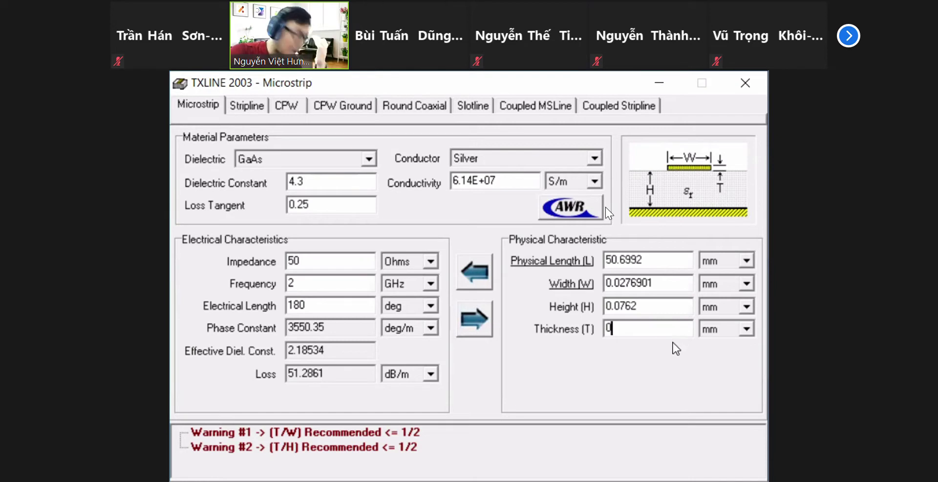
pyautogui.write('.3')
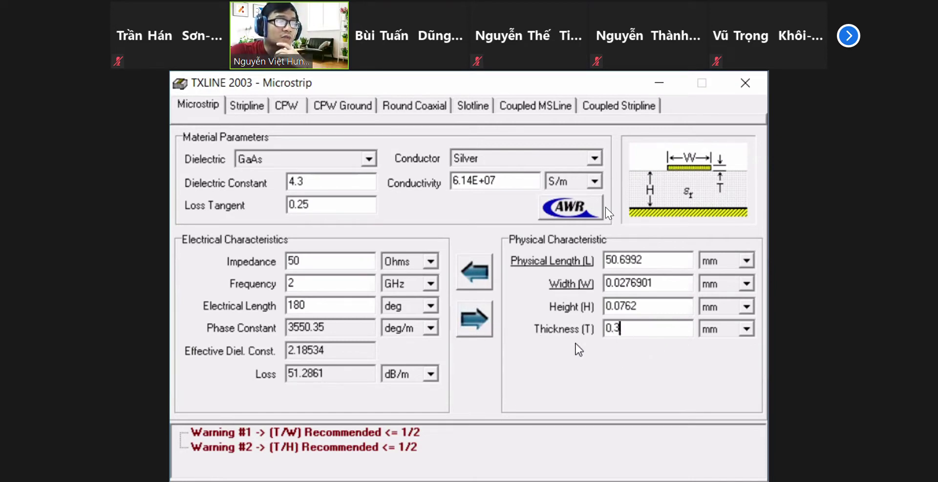
pyautogui.press('BackSpace')
pyautogui.write('03')
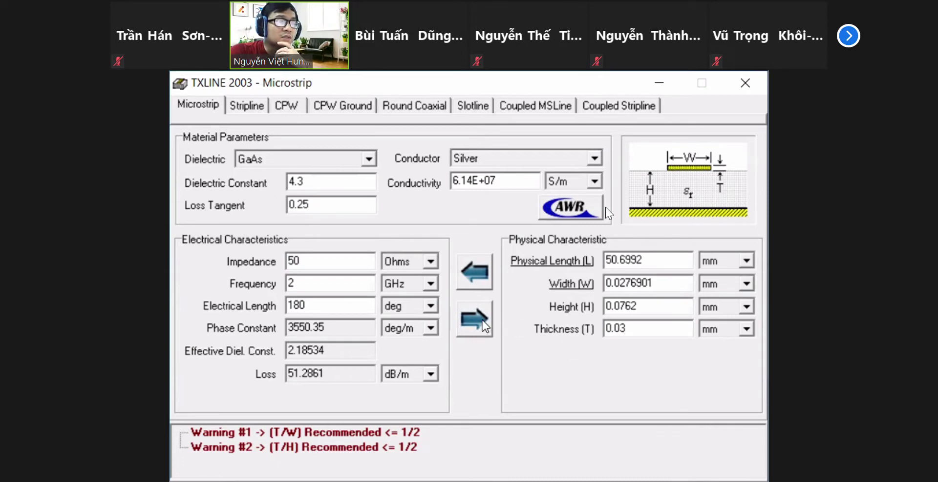
pyautogui.click(485, 326)
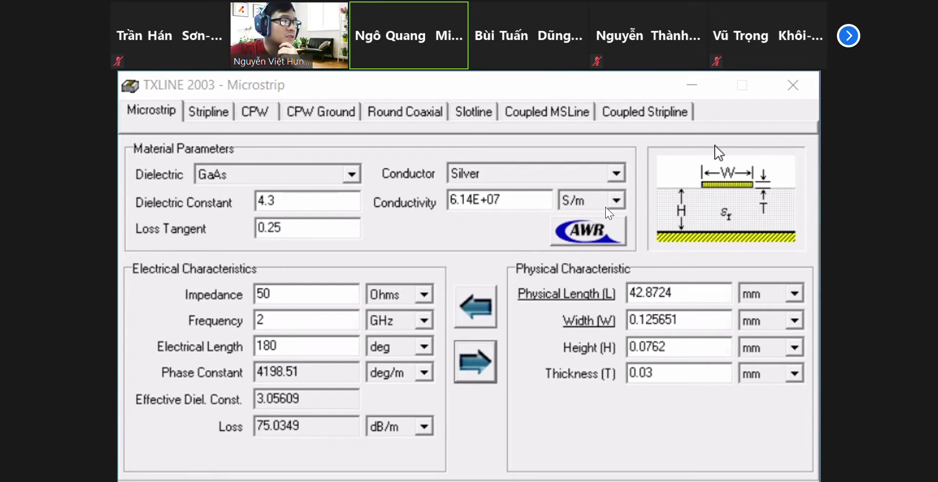
# Correct the loss tangent to 0.025 and recalculate the microstrip line's physical dimensions.
pyautogui.click(273, 228)
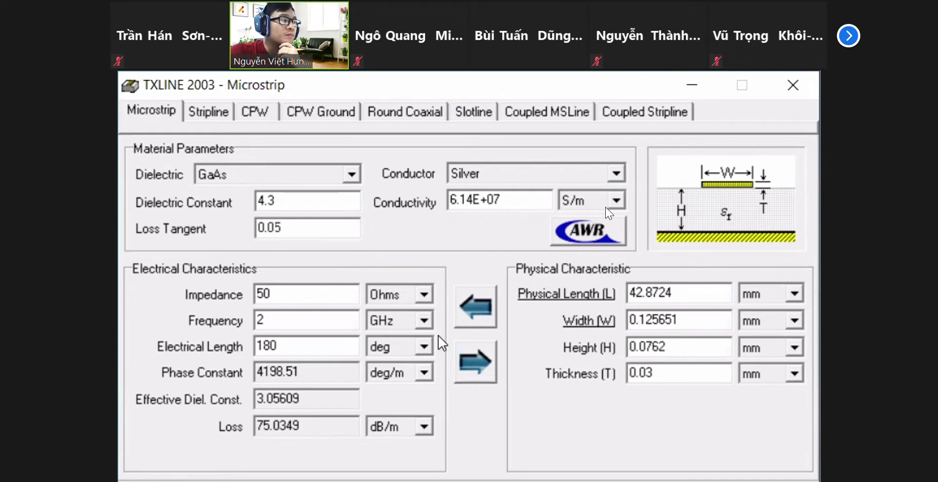
pyautogui.press('Delete')
pyautogui.write('0')
pyautogui.press('Delete')
pyautogui.write('2')
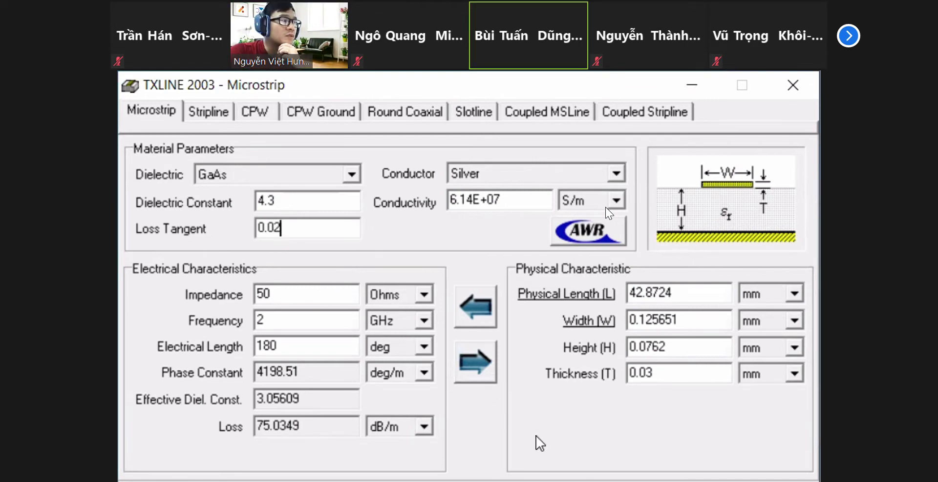
pyautogui.write('5')
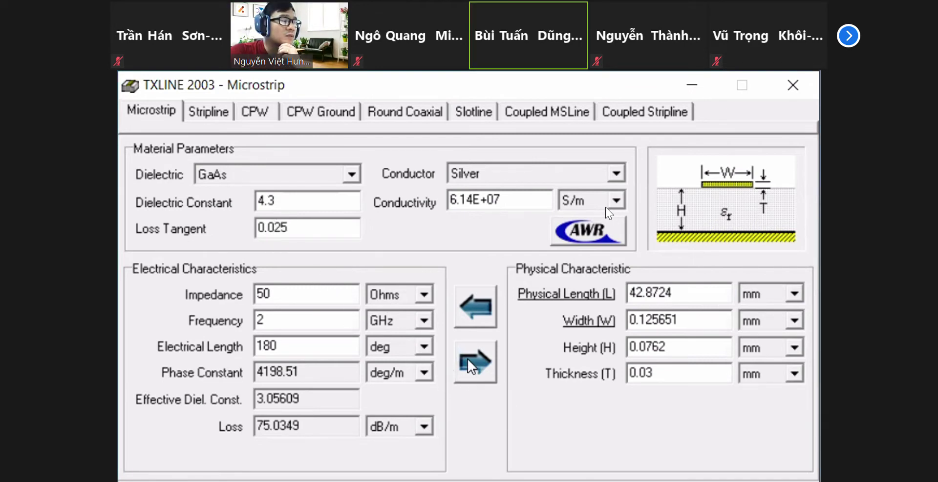
pyautogui.click(470, 364)
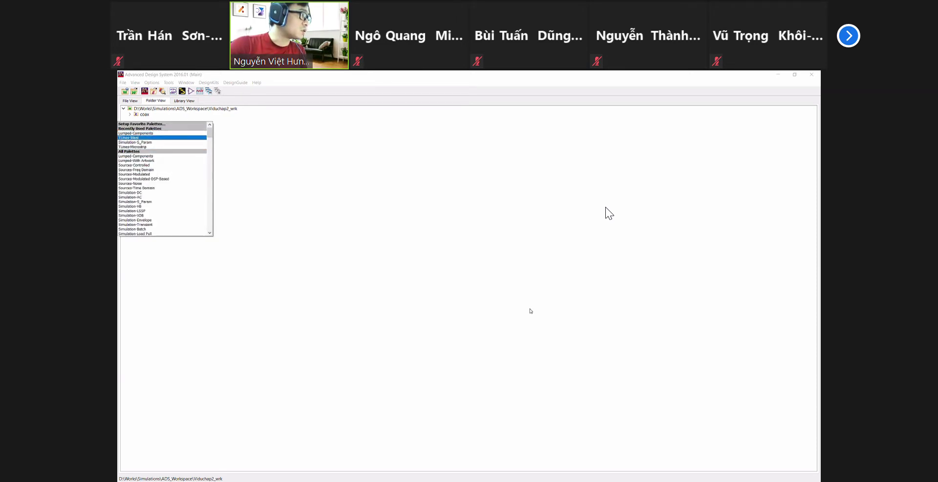
# Choose the TLines-Ideal component palette in Advanced Design System.
pyautogui.press('Return')
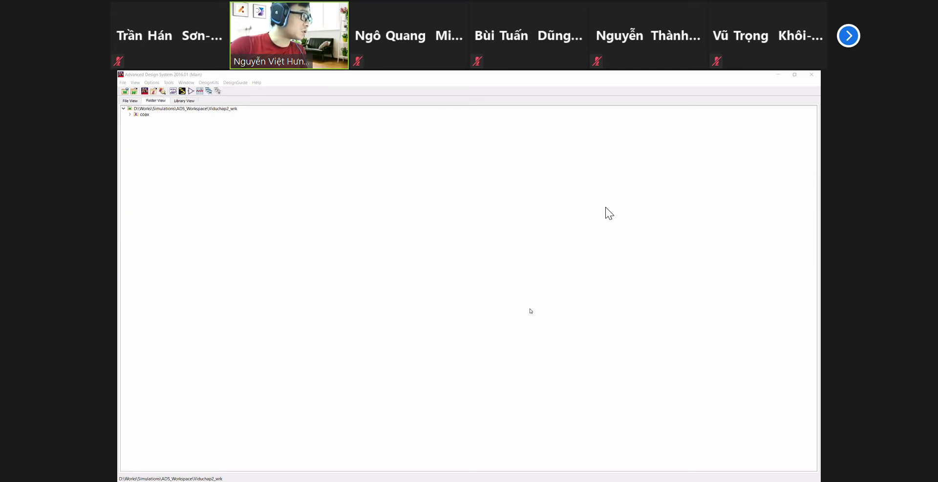